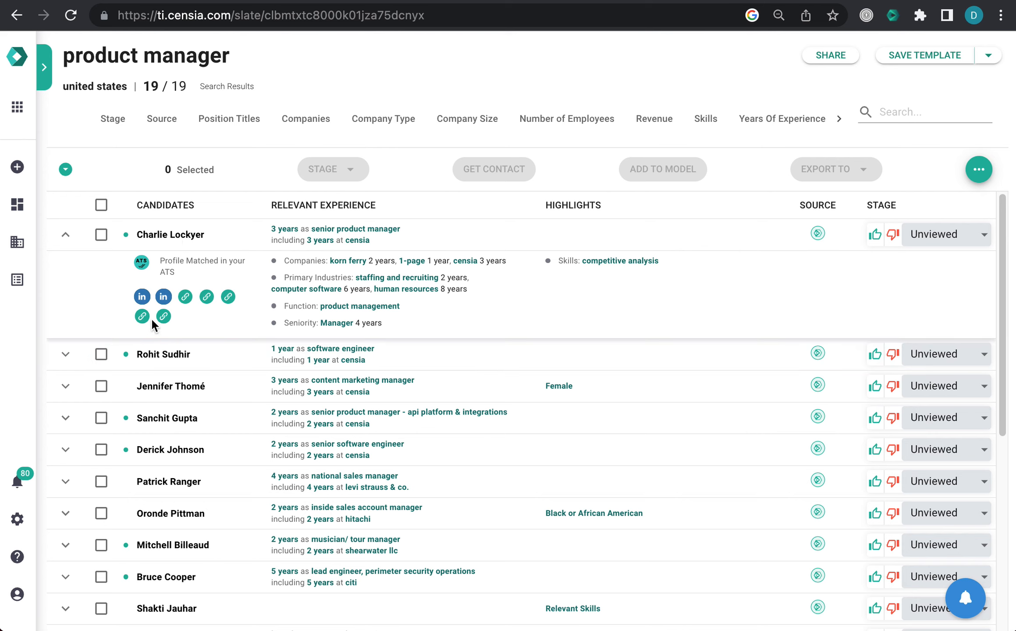
Open the first candidate's LinkedIn profile from their expanded entry in the slate and review it from introduction to volunteering.
{"action": "left_click", "coordinate": [142, 298]}
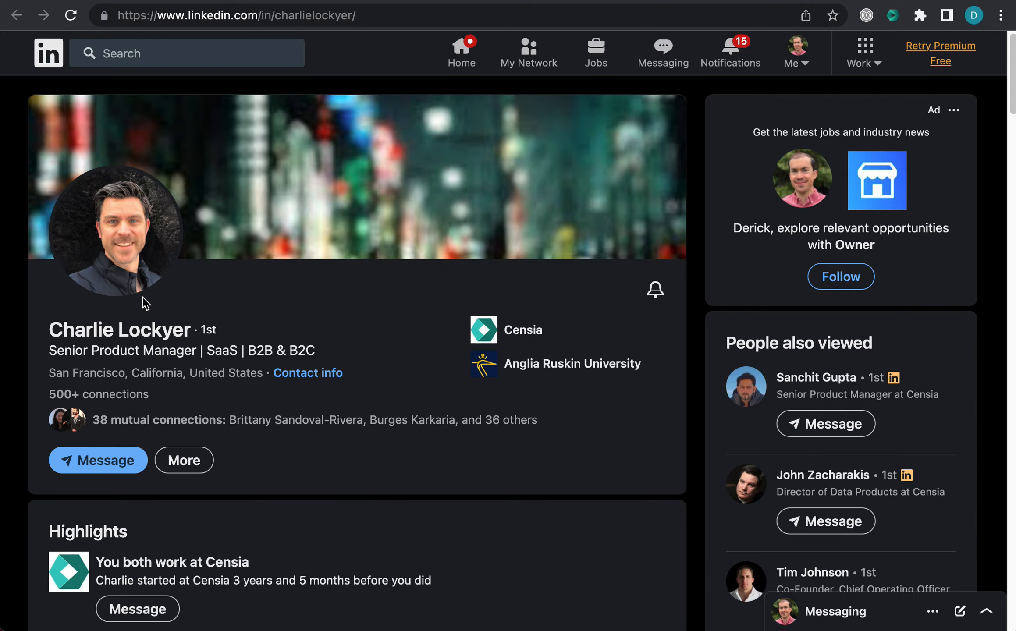
{"action": "scroll", "coordinate": [545, 396], "scroll_direction": "down", "scroll_amount": 20}
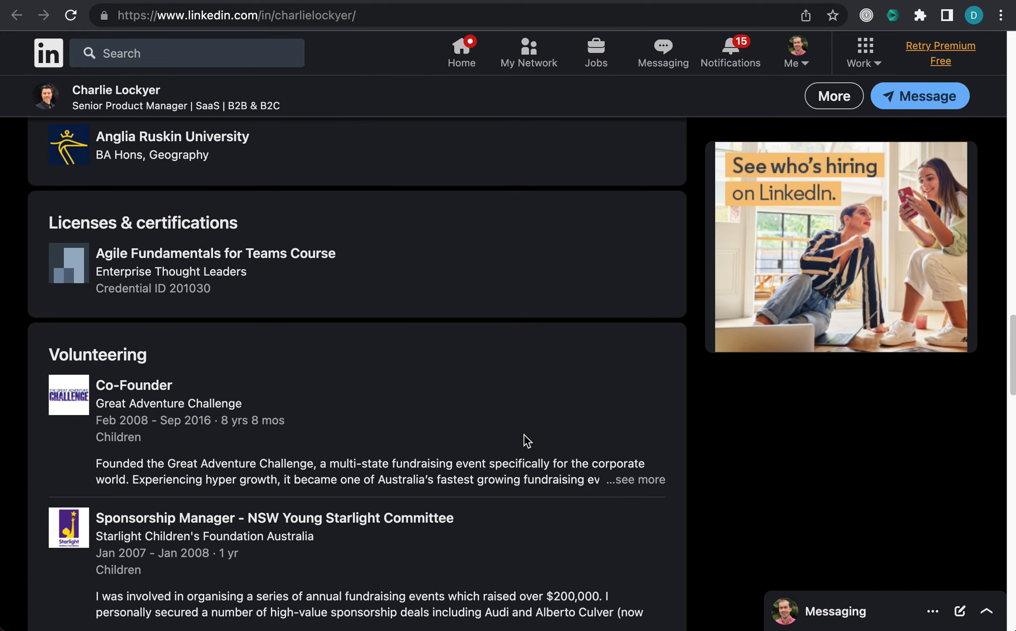
{"action": "scroll", "coordinate": [363, 421], "scroll_direction": "down", "scroll_amount": 3}
{"action": "scroll", "coordinate": [364, 424], "scroll_direction": "up", "scroll_amount": 20}
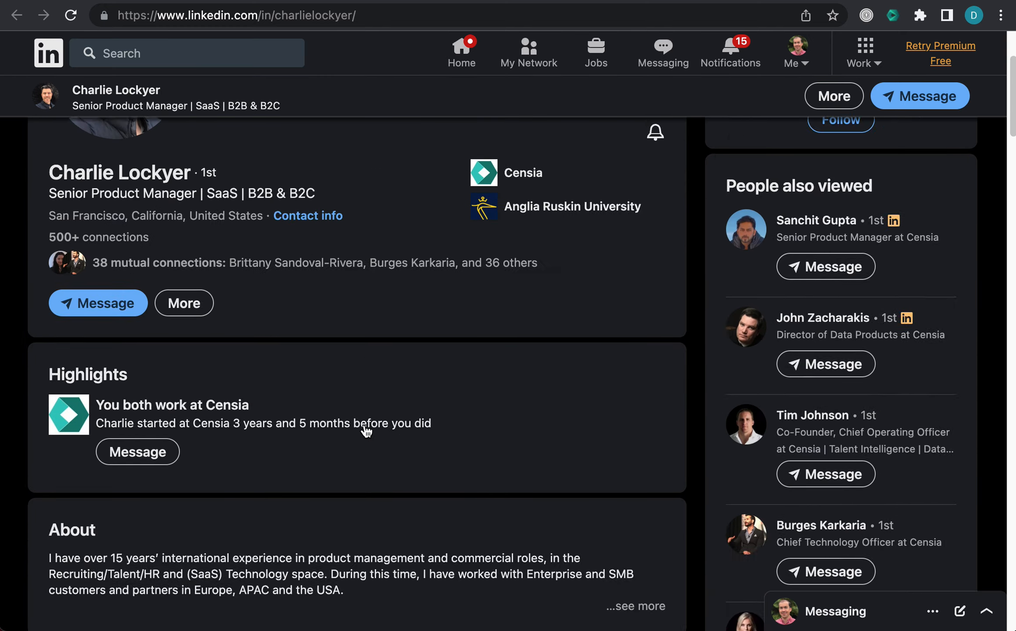
Open the Censia extension on the first candidate's profile and review their Diversity and X-Factors details alongside the LinkedIn content.
{"action": "left_click", "coordinate": [893, 15]}
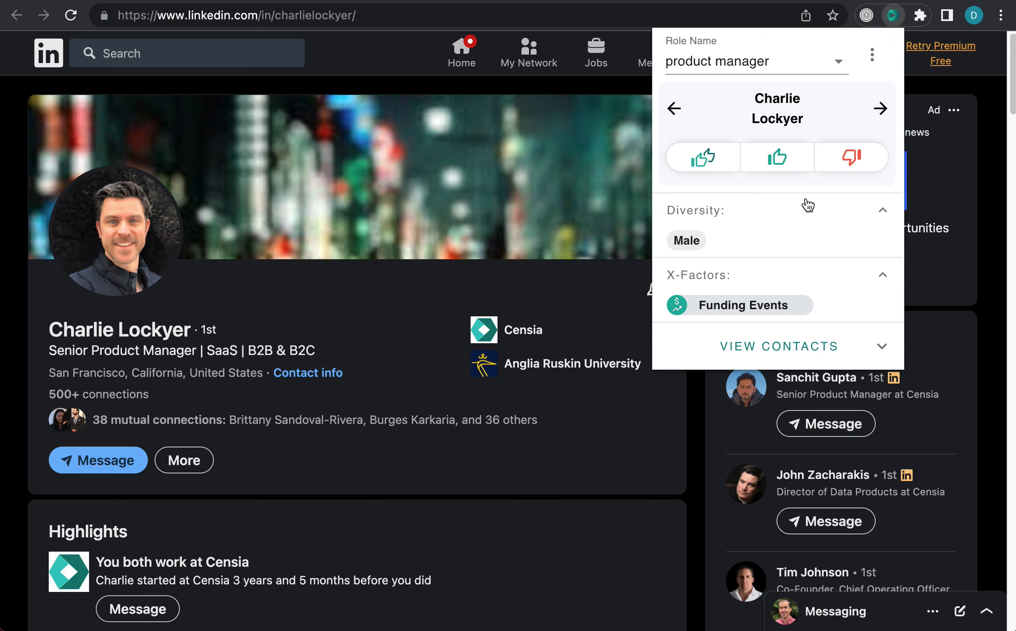
{"action": "mouse_move", "coordinate": [788, 302]}
{"action": "mouse_move", "coordinate": [738, 305]}
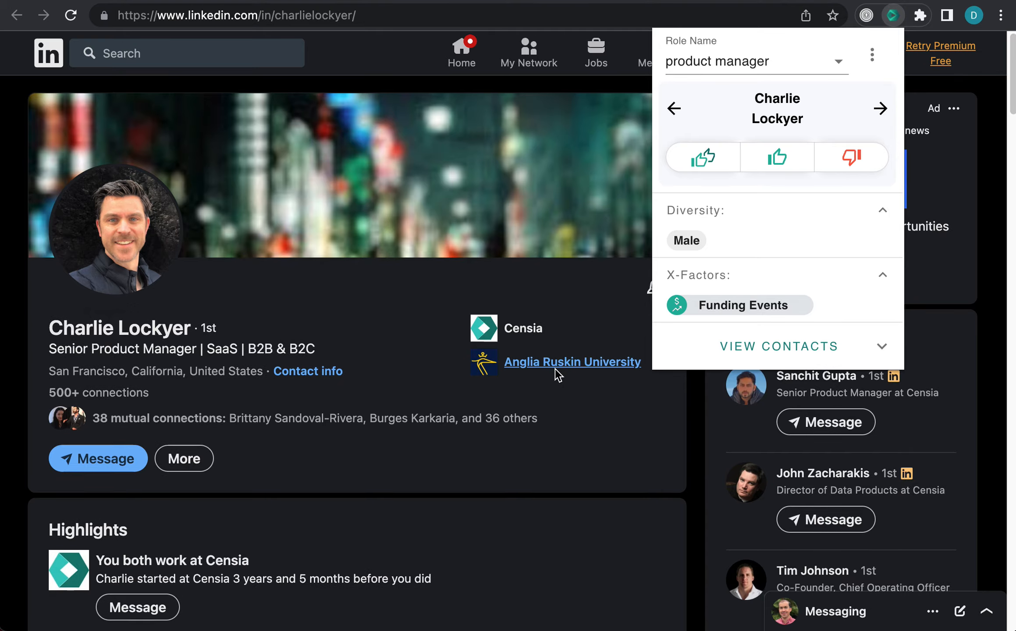
{"action": "scroll", "coordinate": [487, 381], "scroll_direction": "down", "scroll_amount": 20}
{"action": "scroll", "coordinate": [265, 418], "scroll_direction": "down", "scroll_amount": 5}
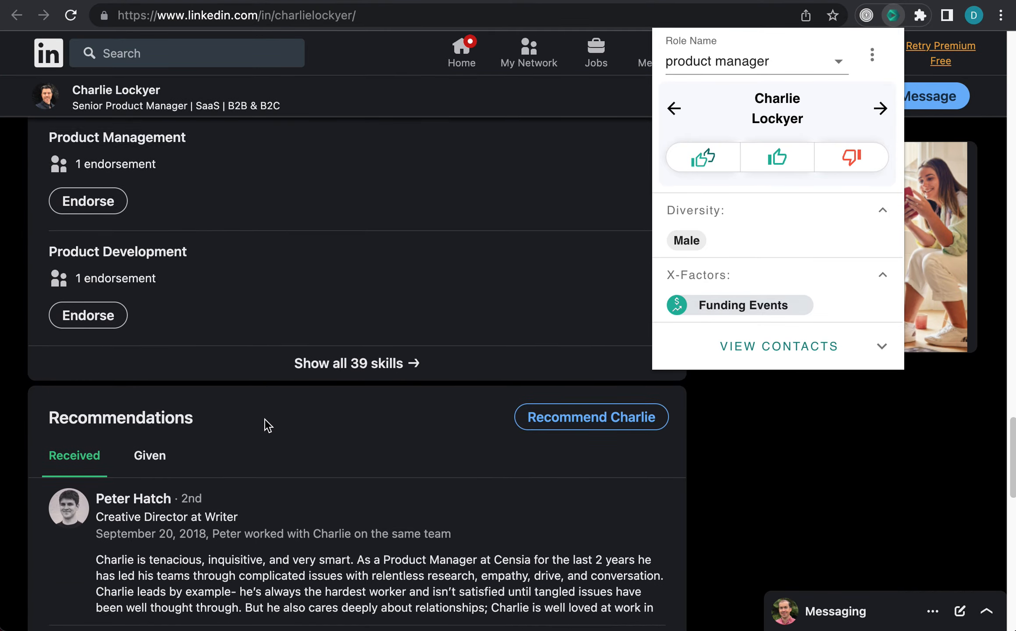
{"action": "scroll", "coordinate": [523, 398], "scroll_direction": "up", "scroll_amount": 20}
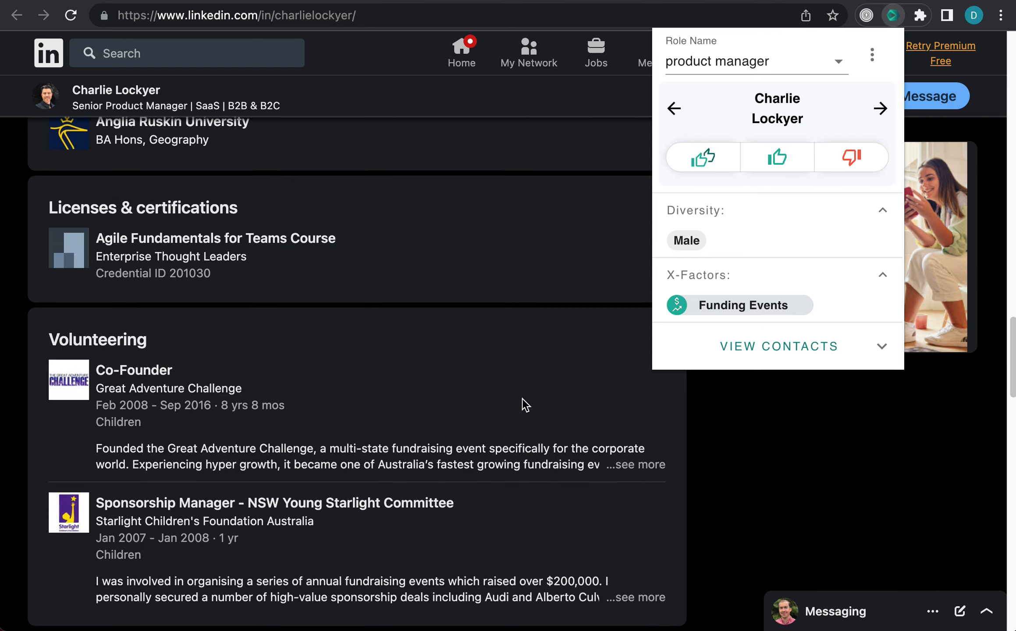
Rate the first candidate a good fit for product manager, page through the following candidates, and return to the first profile.
{"action": "left_click", "coordinate": [785, 160]}
{"action": "left_click", "coordinate": [785, 159]}
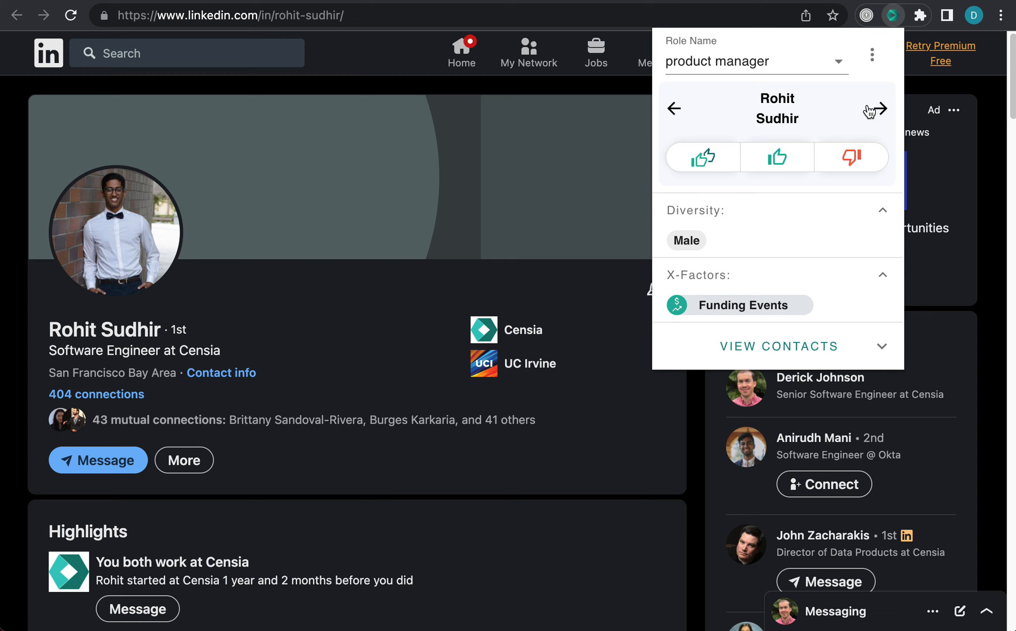
{"action": "left_click", "coordinate": [889, 105]}
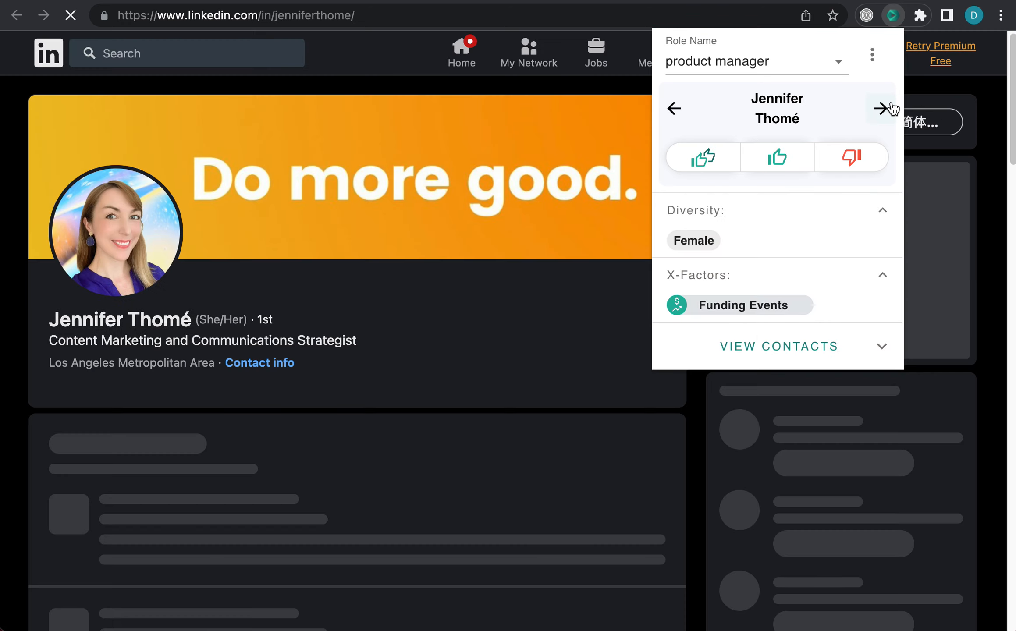
{"action": "left_click", "coordinate": [684, 108]}
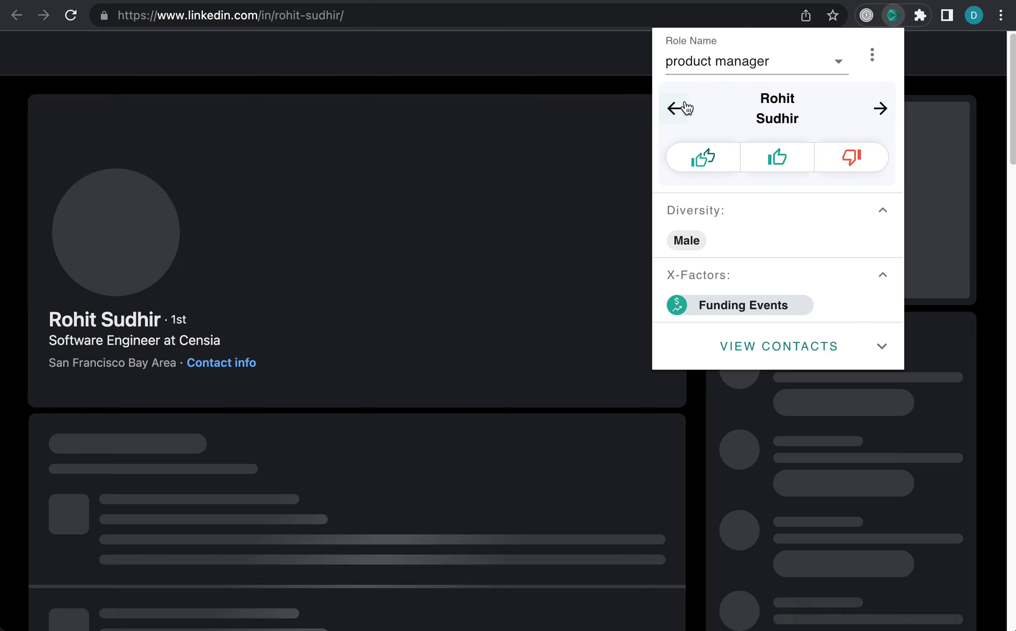
{"action": "left_click", "coordinate": [778, 156]}
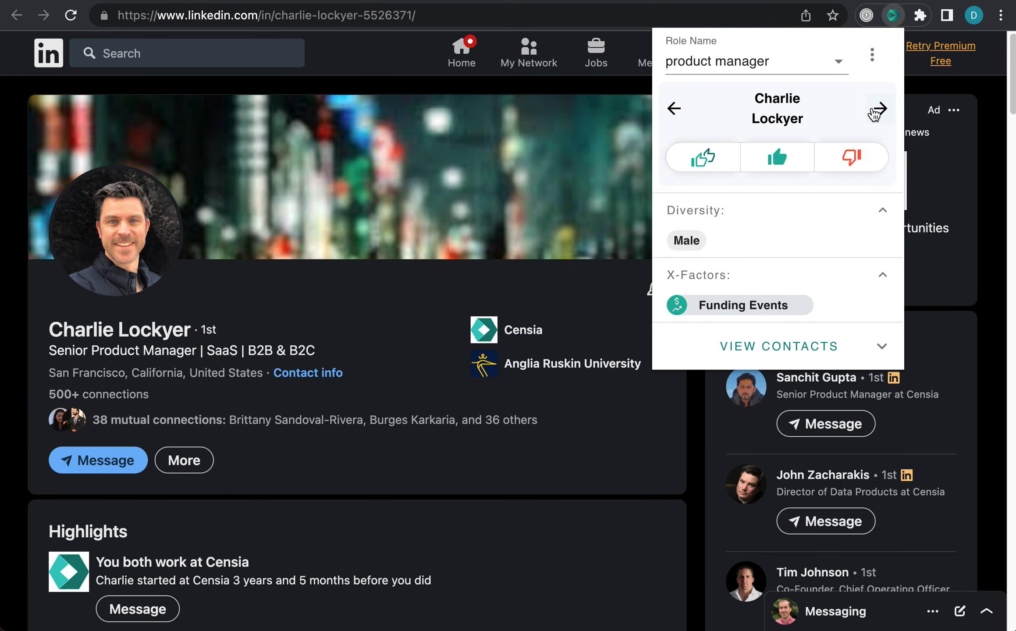
Advance to the fourth candidate in the product manager slate and rate them a good fit.
{"action": "left_click", "coordinate": [874, 112]}
{"action": "left_click", "coordinate": [874, 112]}
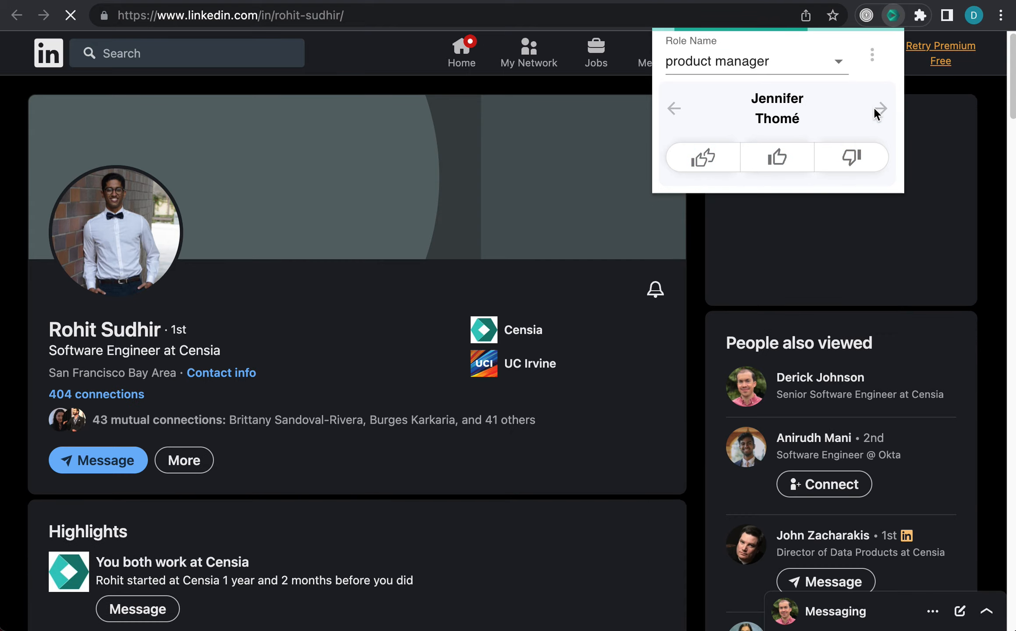
{"action": "left_click", "coordinate": [874, 109]}
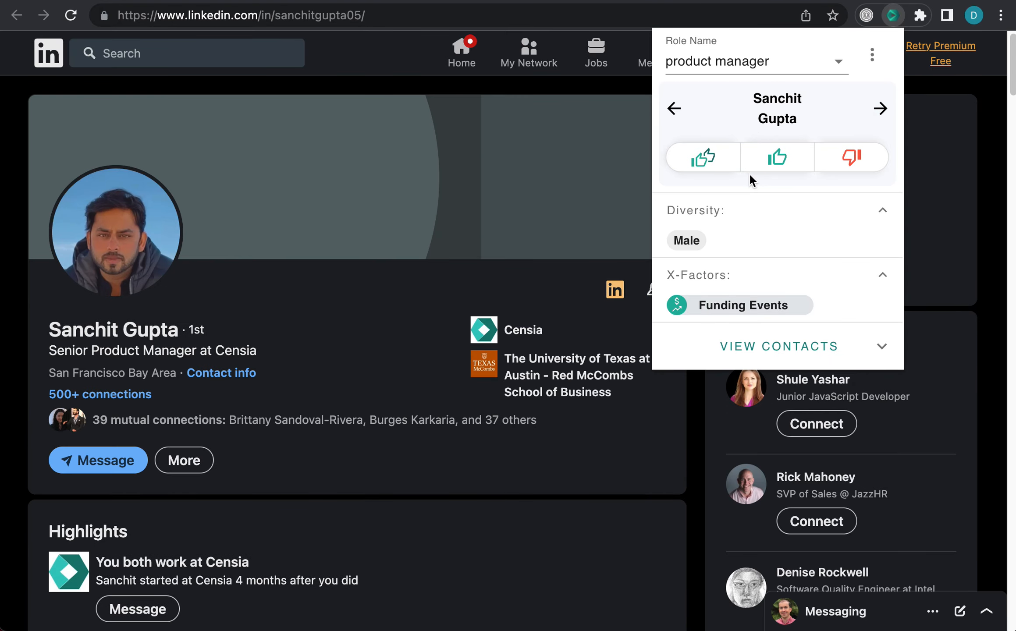
{"action": "left_click", "coordinate": [783, 163]}
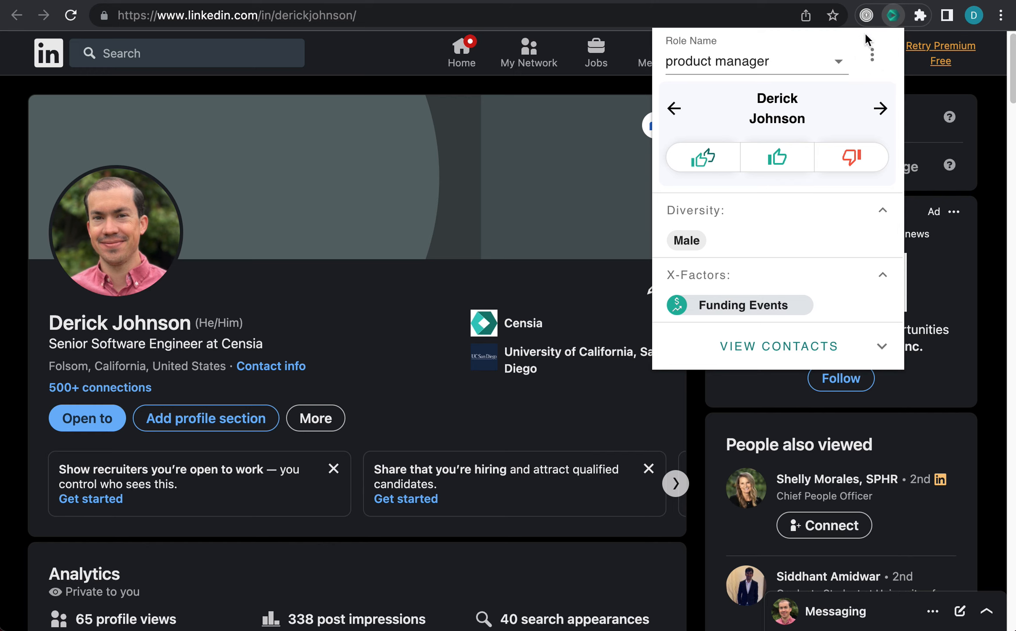
Reopen the Censia extension on the fifth candidate's profile and switch the role to software engineer to view their rating.
{"action": "left_click", "coordinate": [890, 17]}
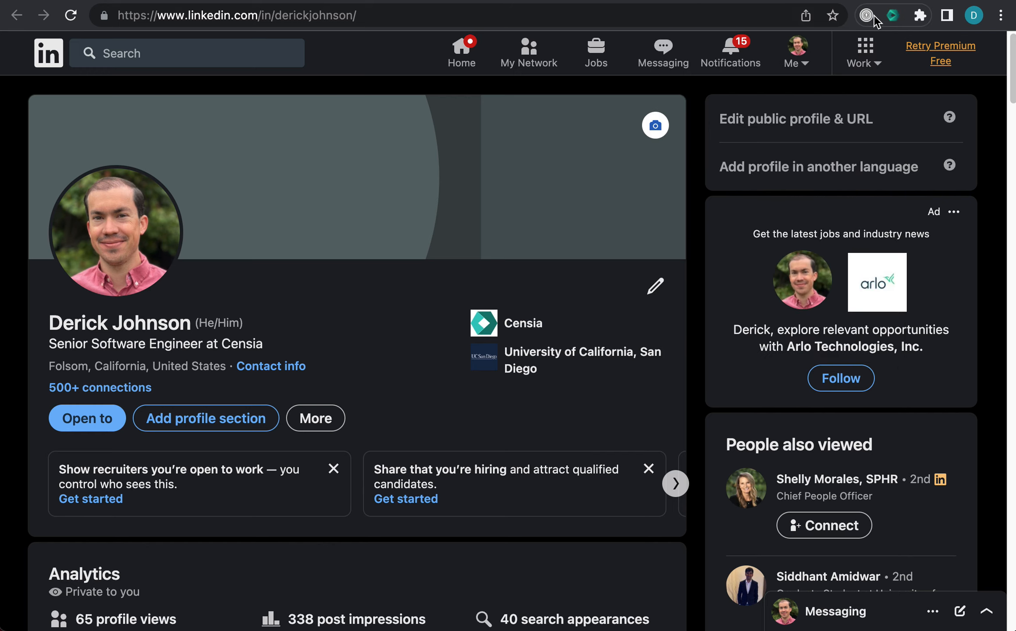
{"action": "left_click", "coordinate": [890, 17]}
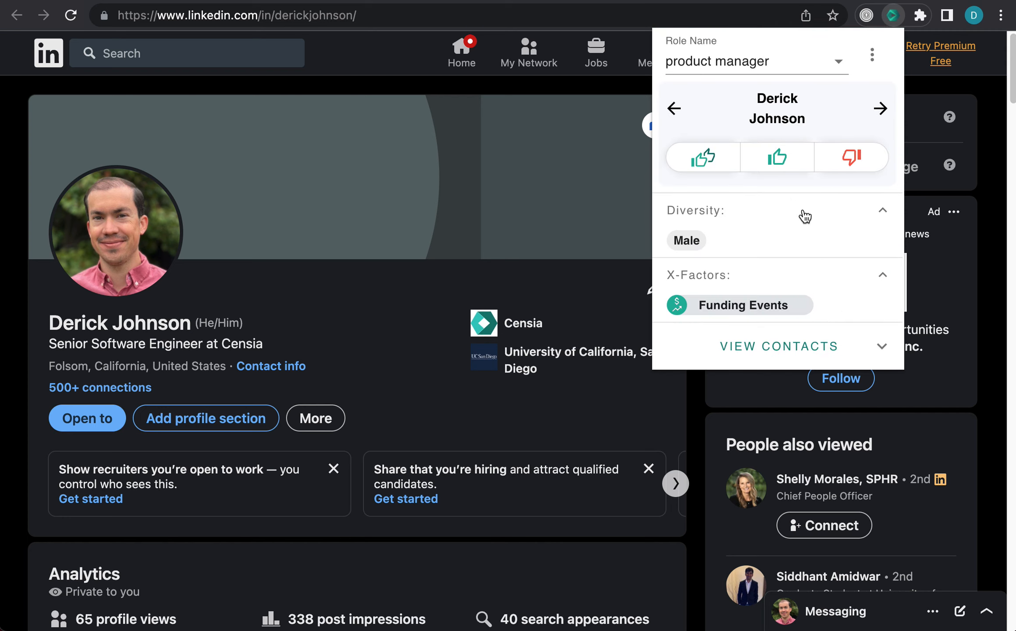
{"action": "left_click", "coordinate": [840, 66]}
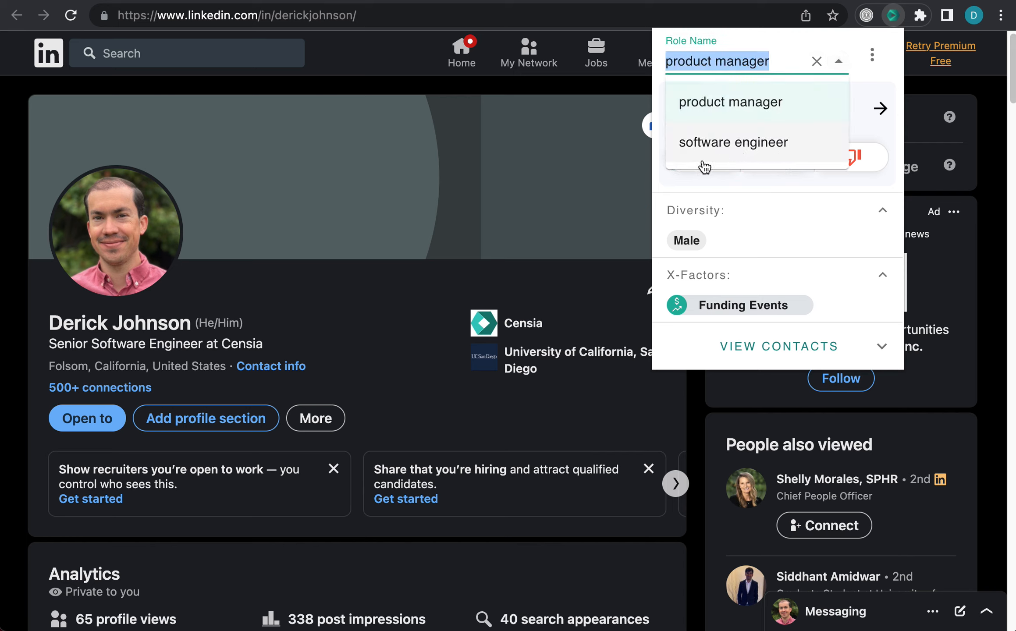
{"action": "left_click", "coordinate": [734, 157]}
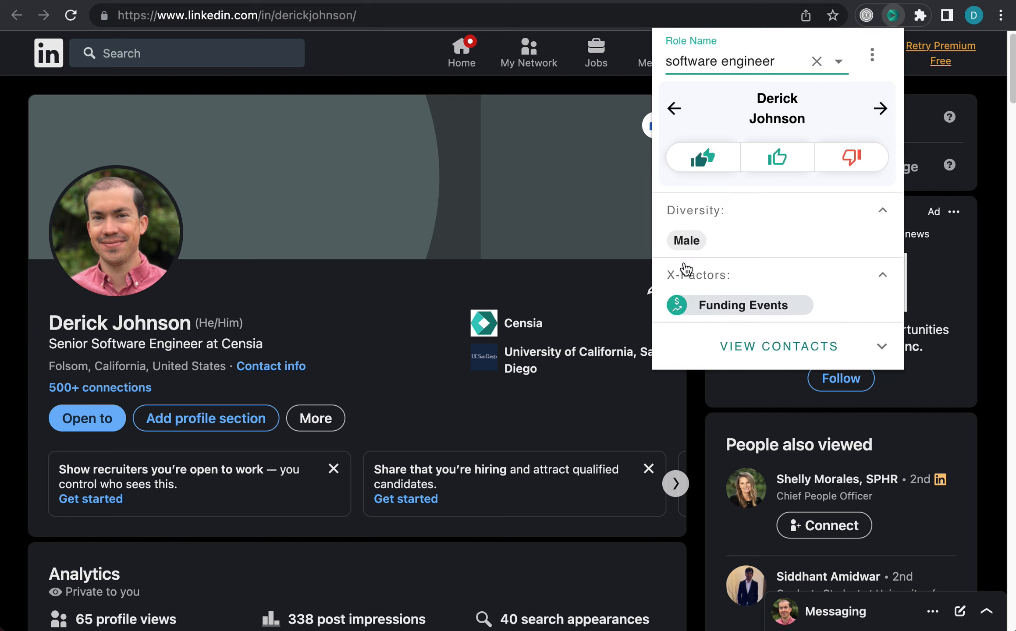
{"action": "left_click", "coordinate": [702, 169]}
Set the role back to product manager, view the previous candidate in that slate, and return to the fifth candidate.
{"action": "left_click", "coordinate": [838, 62]}
{"action": "left_click", "coordinate": [803, 99]}
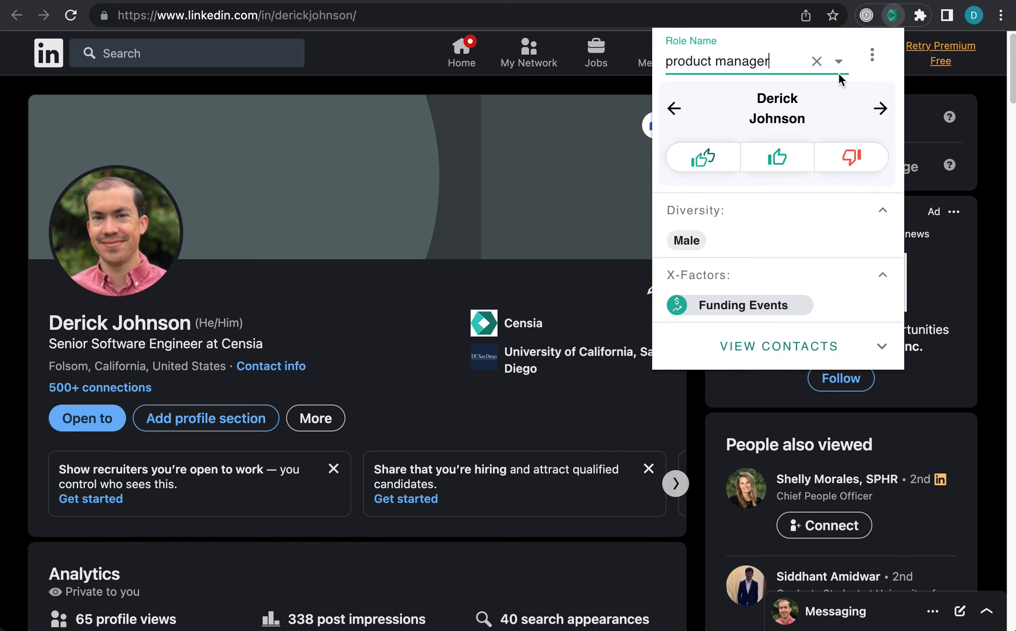
{"action": "left_click", "coordinate": [682, 110]}
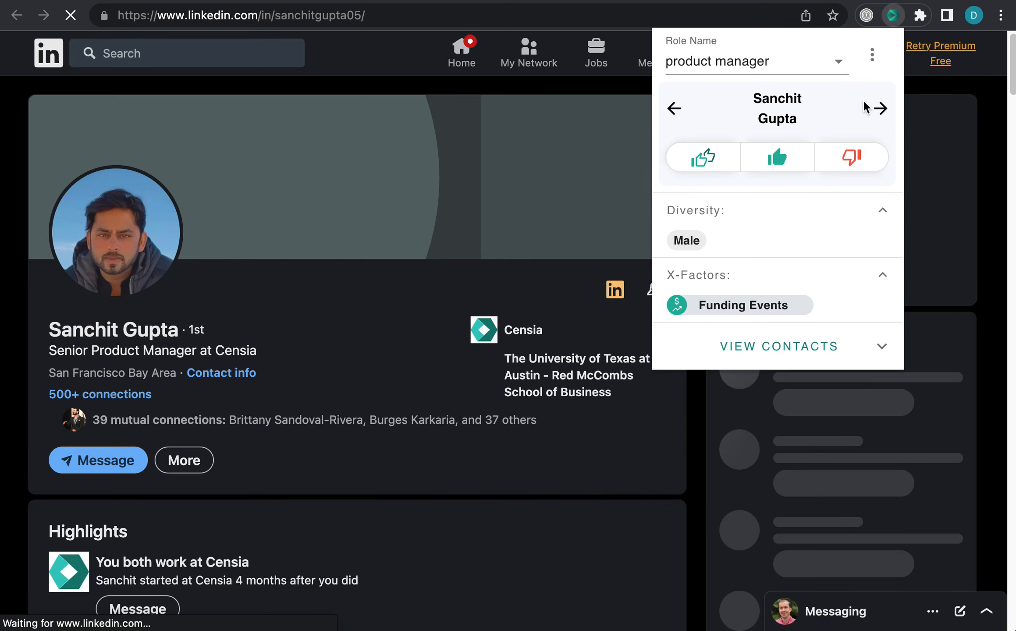
{"action": "left_click", "coordinate": [882, 108]}
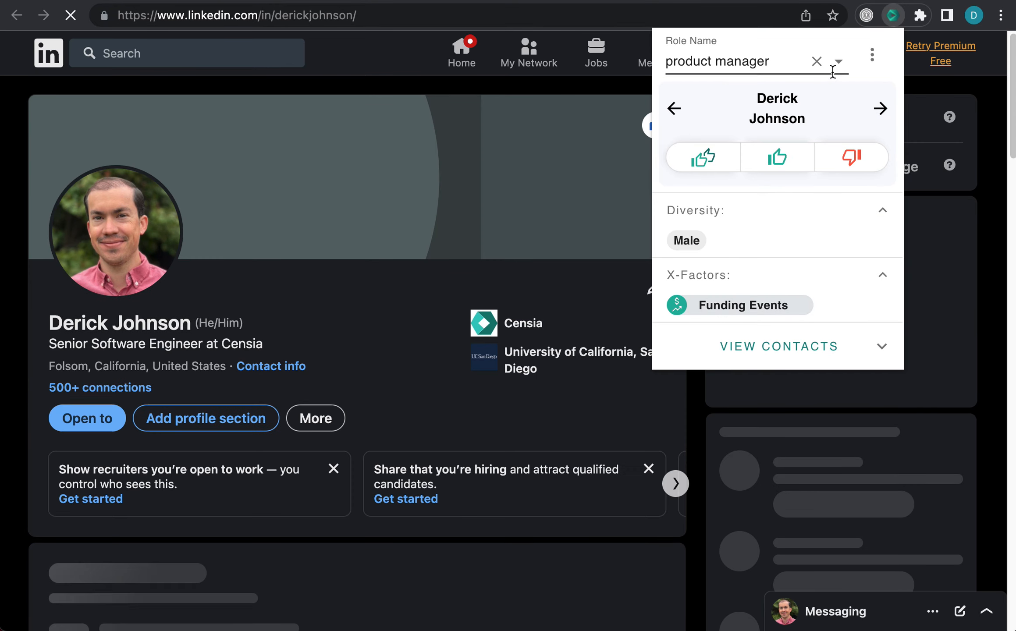
Switch the role to software engineer, view the previous candidate in that slate, and return to the shared candidate's profile.
{"action": "left_click", "coordinate": [838, 62]}
{"action": "left_click", "coordinate": [795, 138]}
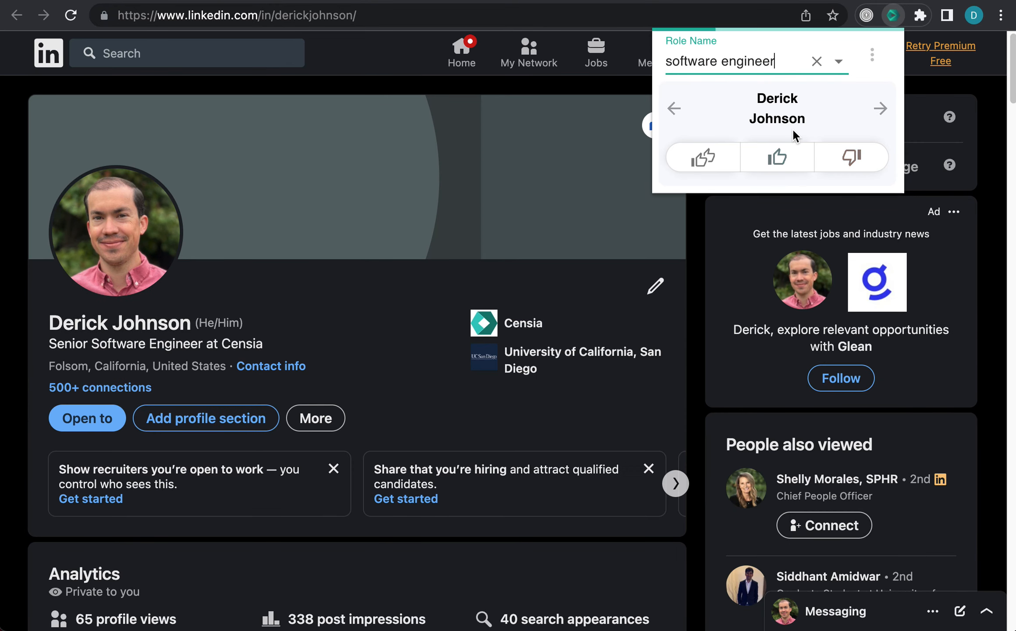
{"action": "left_click", "coordinate": [675, 107]}
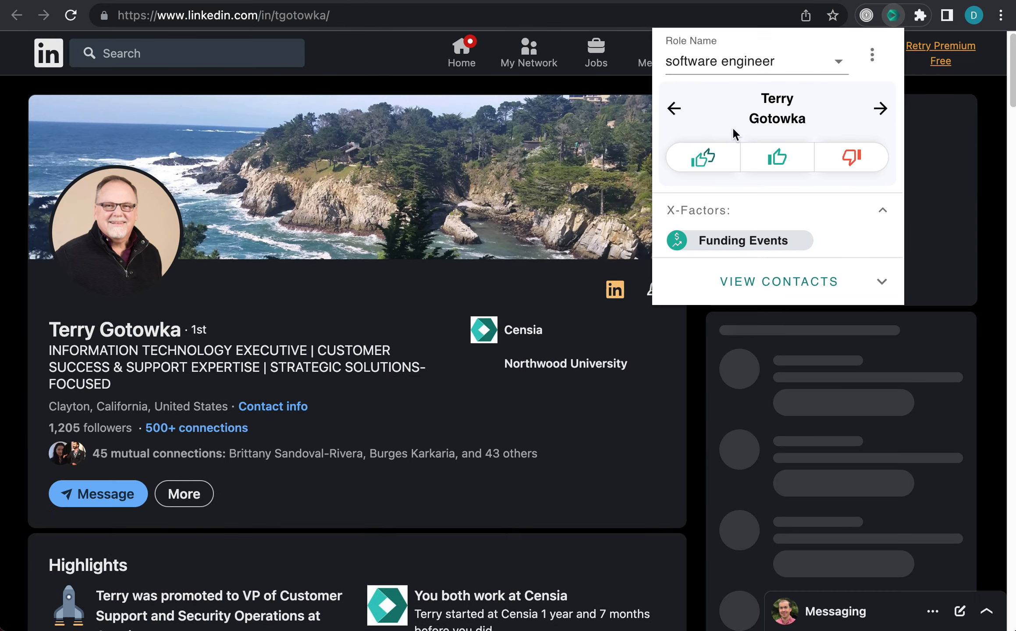
{"action": "left_click", "coordinate": [881, 108]}
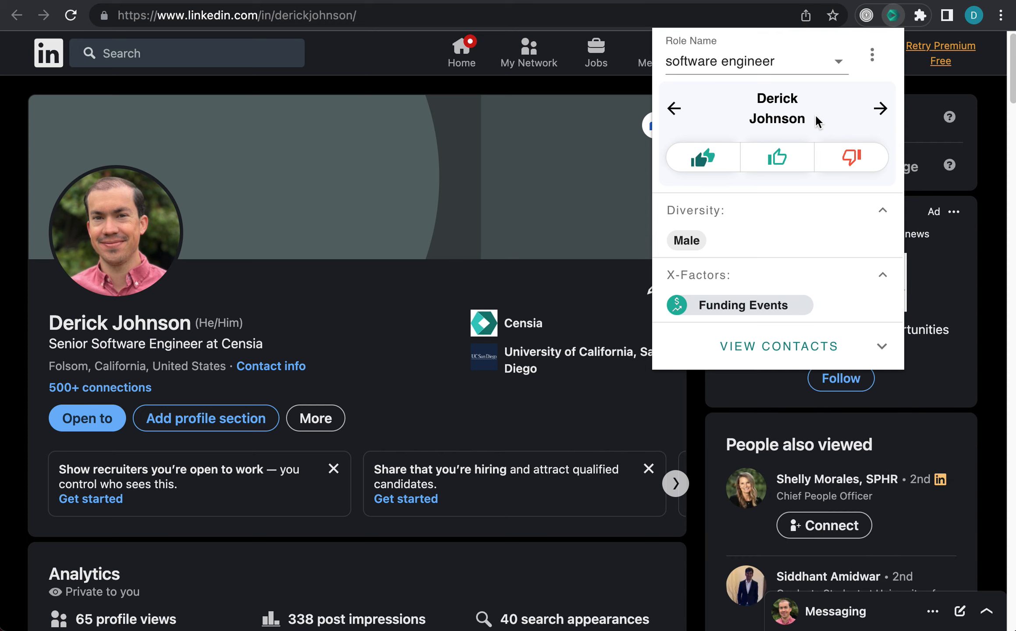
Set the extension's role to product manager again and close the extension.
{"action": "left_click", "coordinate": [838, 61]}
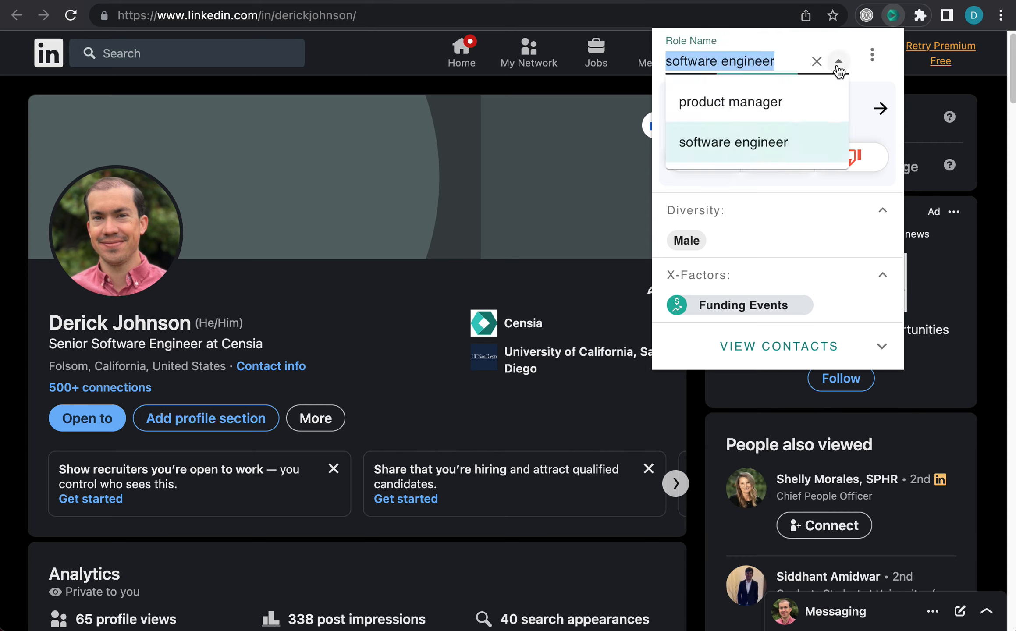
{"action": "left_click", "coordinate": [769, 103]}
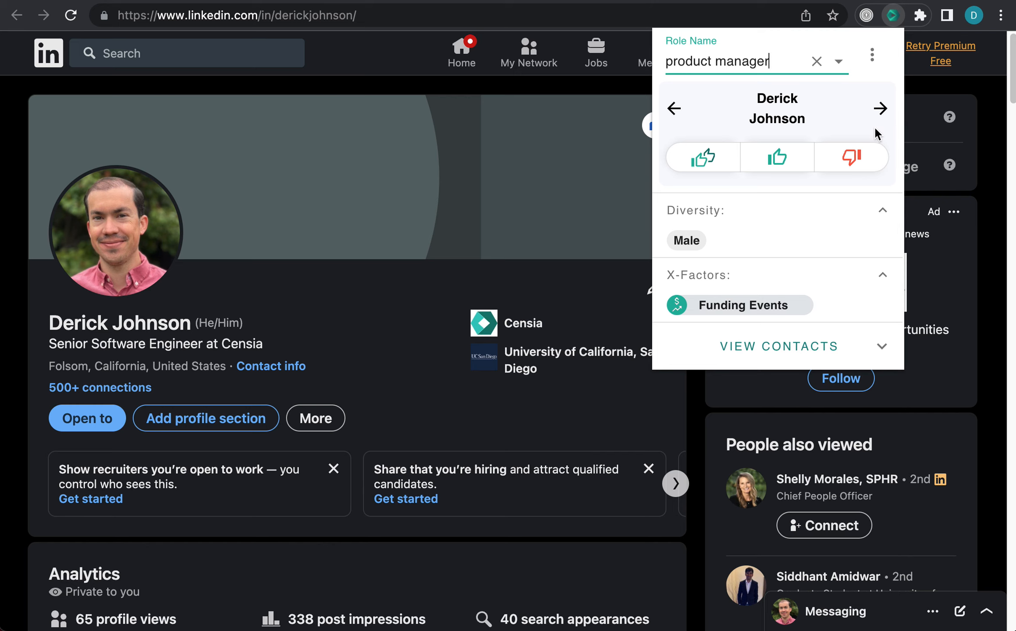
{"action": "left_click", "coordinate": [890, 18]}
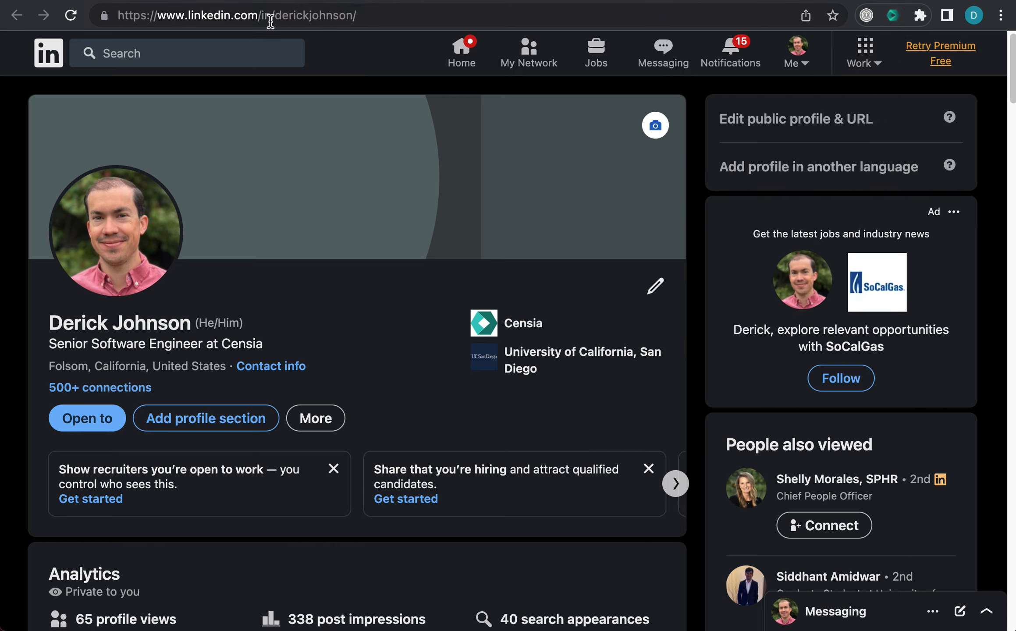
Go directly to the fourth candidate's LinkedIn profile by its web address and open the Censia extension there.
{"action": "left_click_drag", "start_coordinate": [276, 18], "coordinate": [455, 37]}
{"action": "type", "text": "sanc"}
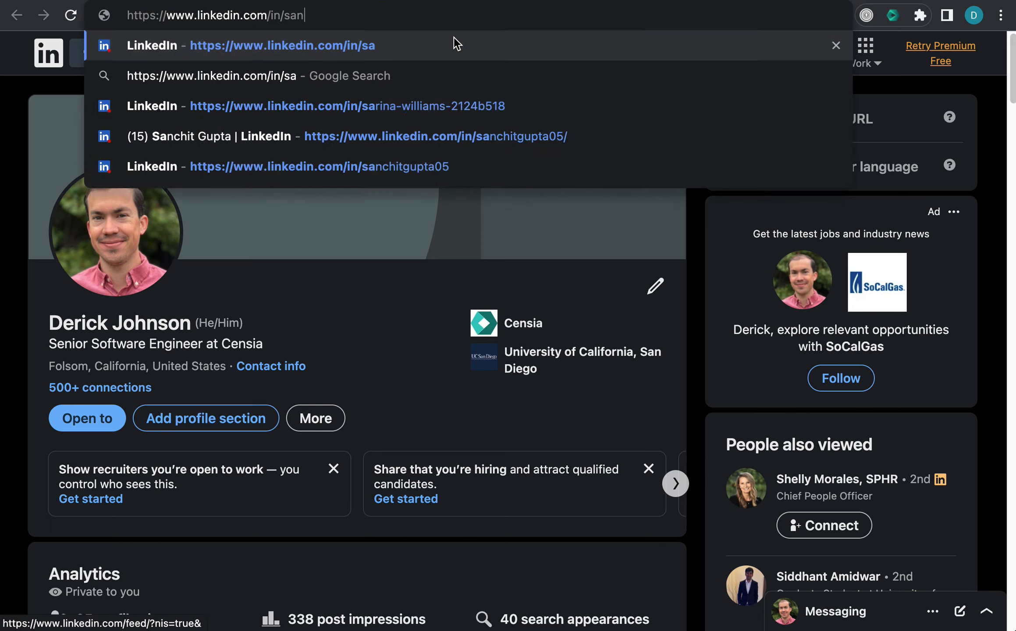
{"action": "key", "text": "Down"}
{"action": "key", "text": "Down"}
{"action": "key", "text": "Return"}
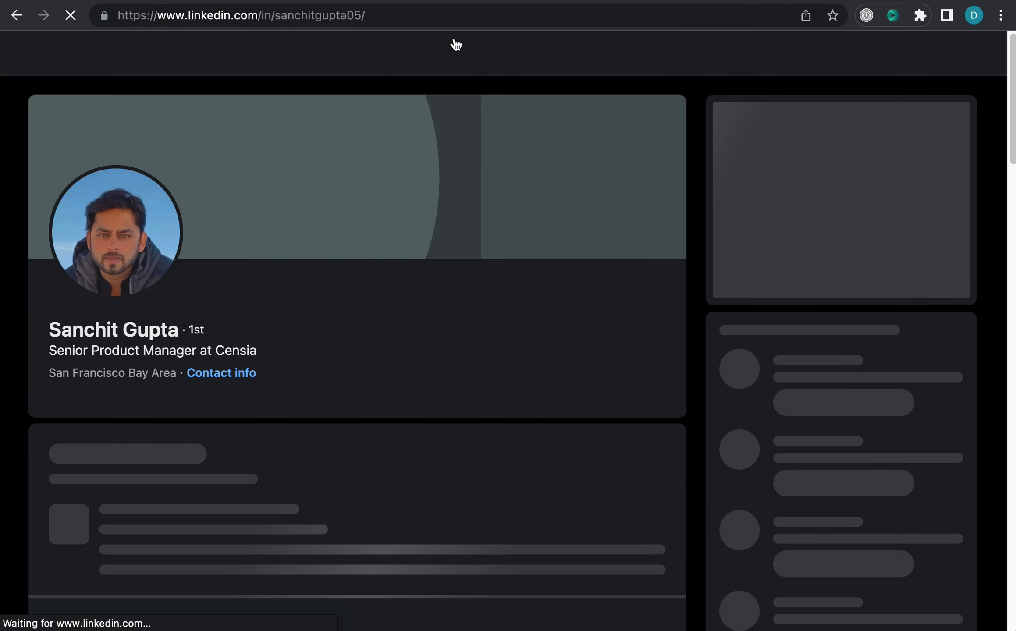
{"action": "left_click", "coordinate": [894, 15]}
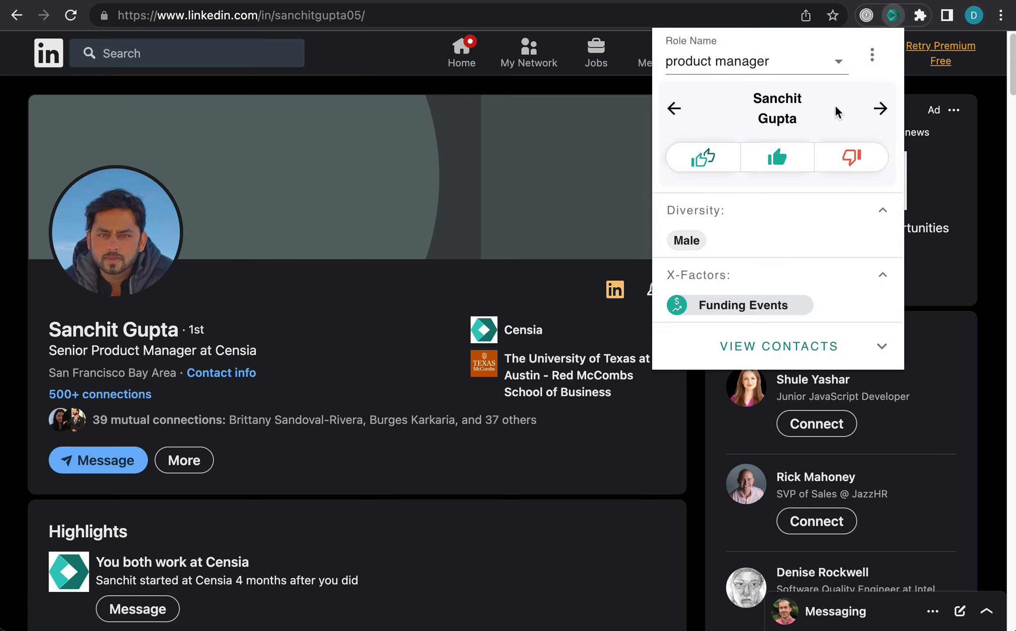
Check which roles the extension offers for the fourth candidate.
{"action": "left_click", "coordinate": [838, 64]}
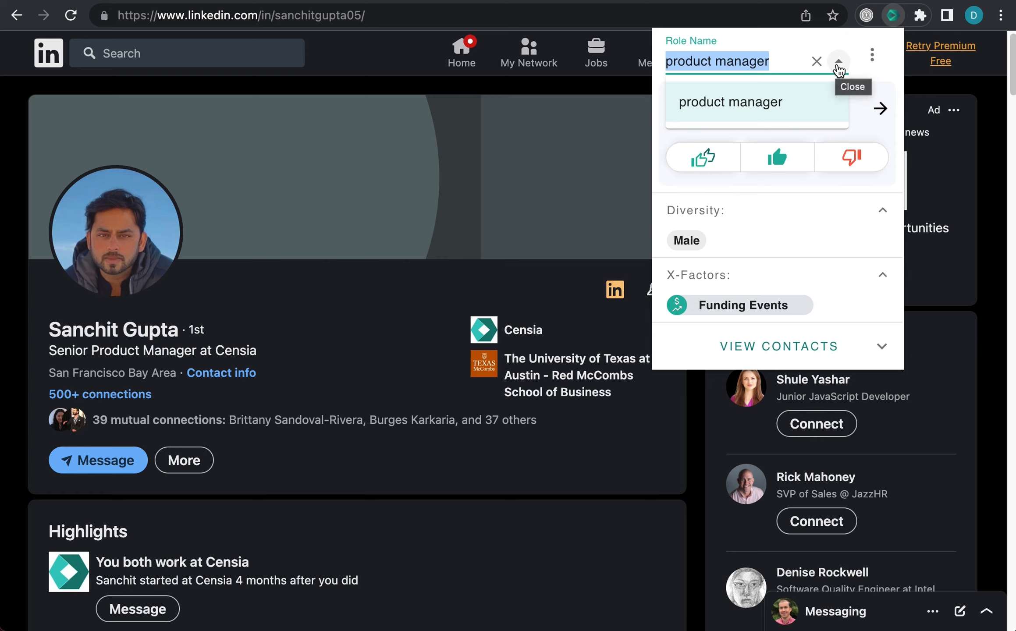
{"action": "left_click", "coordinate": [837, 61]}
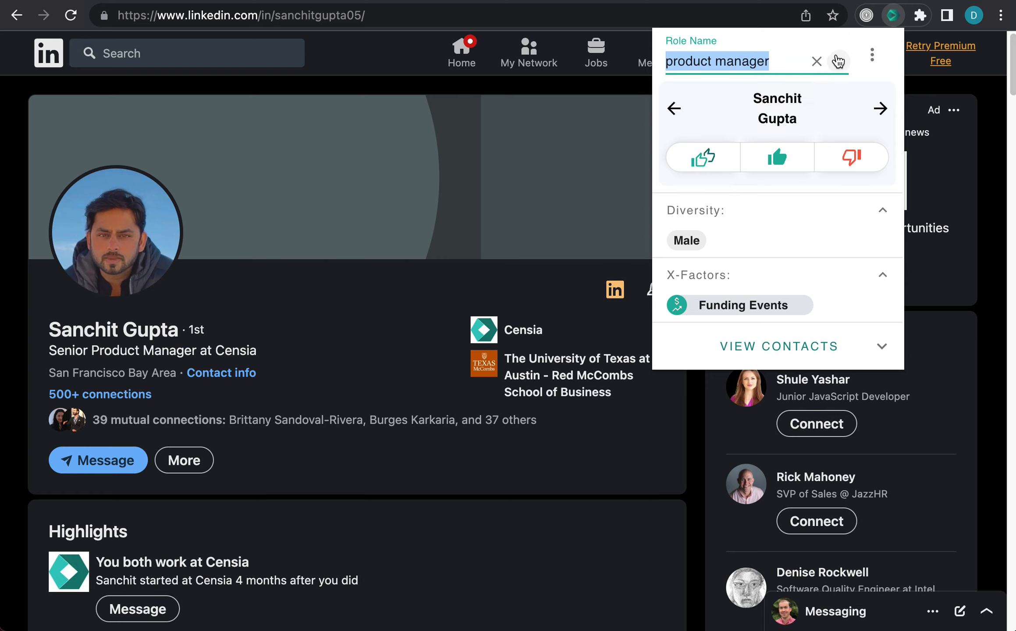
{"action": "left_click", "coordinate": [838, 61]}
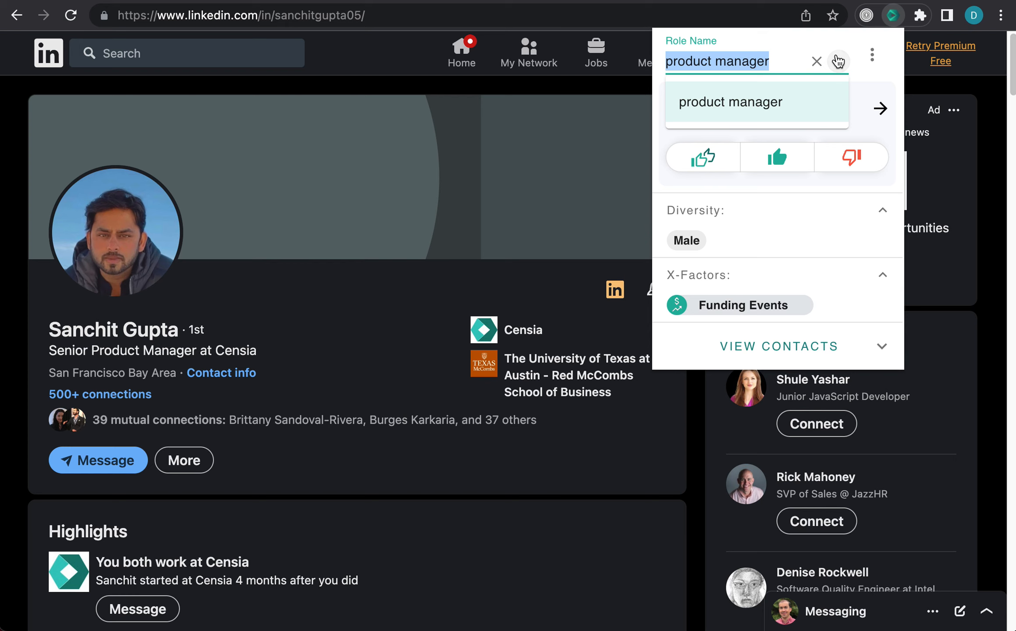
{"action": "left_click", "coordinate": [839, 61]}
Return to the product manager slate in Censia and reload it to check the candidates' stages.
{"action": "left_click", "coordinate": [151, 1]}
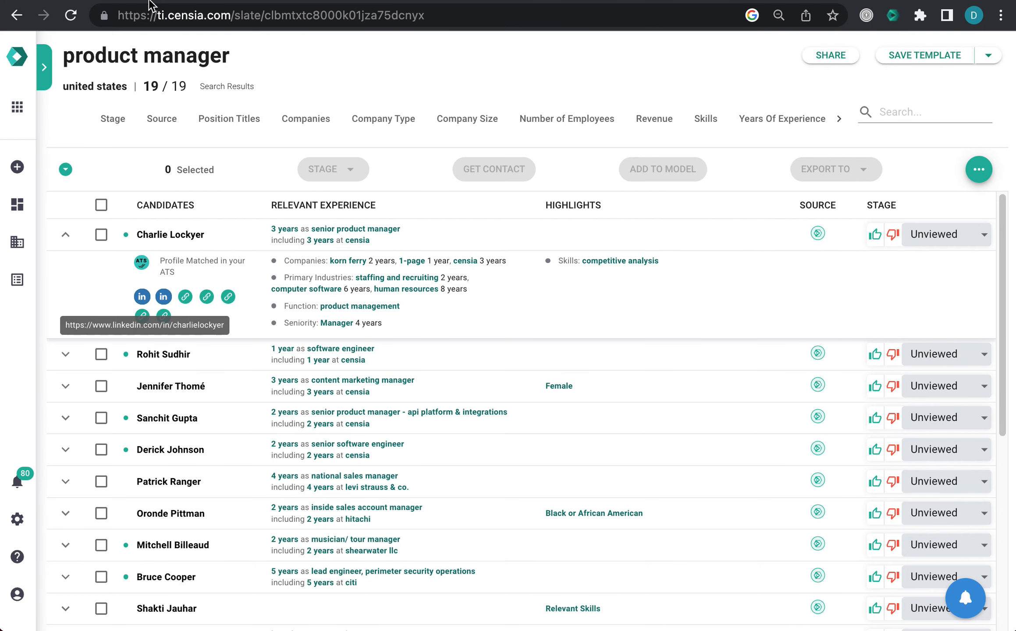
{"action": "left_click", "coordinate": [69, 21]}
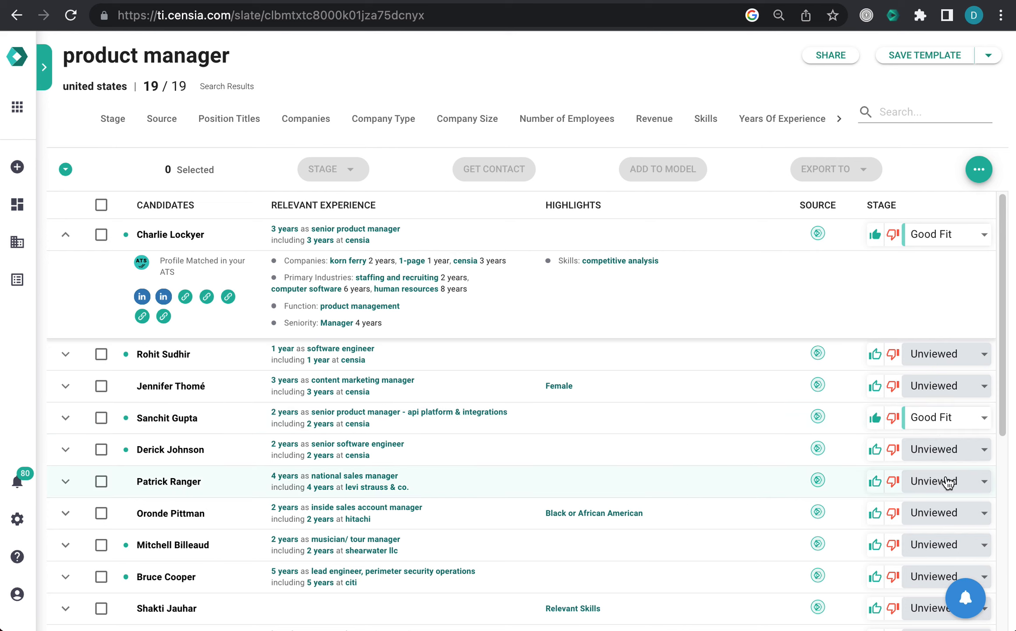
Set the fifth candidate's stage to Great Fit in the product manager slate.
{"action": "left_click", "coordinate": [974, 453]}
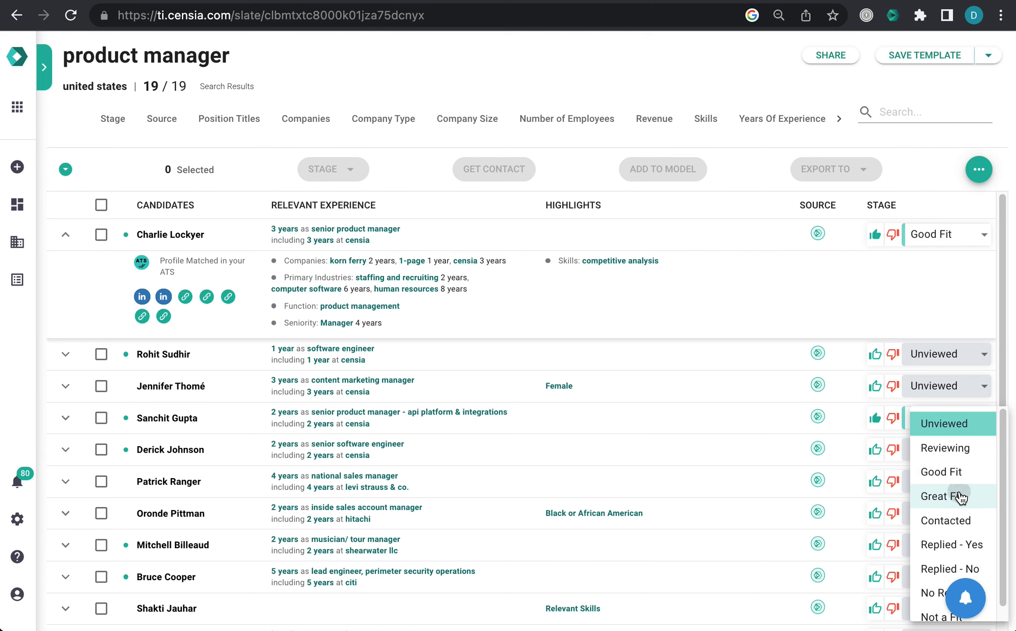
{"action": "left_click", "coordinate": [959, 496]}
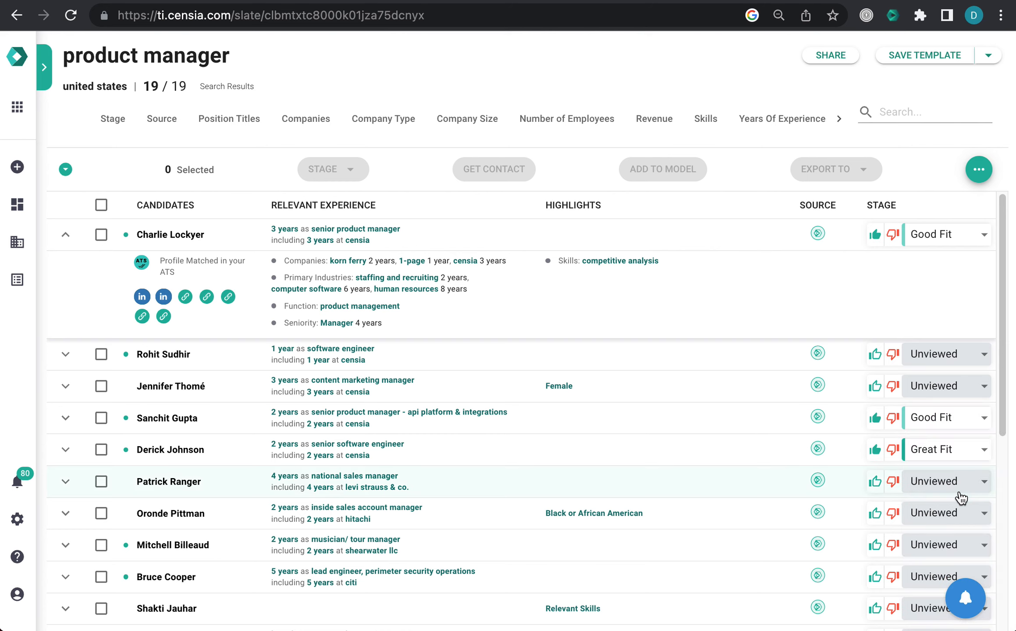
Open the fifth candidate's LinkedIn profile from the slate and check the Censia extension's additional options there.
{"action": "left_click", "coordinate": [65, 450]}
{"action": "left_click", "coordinate": [142, 489]}
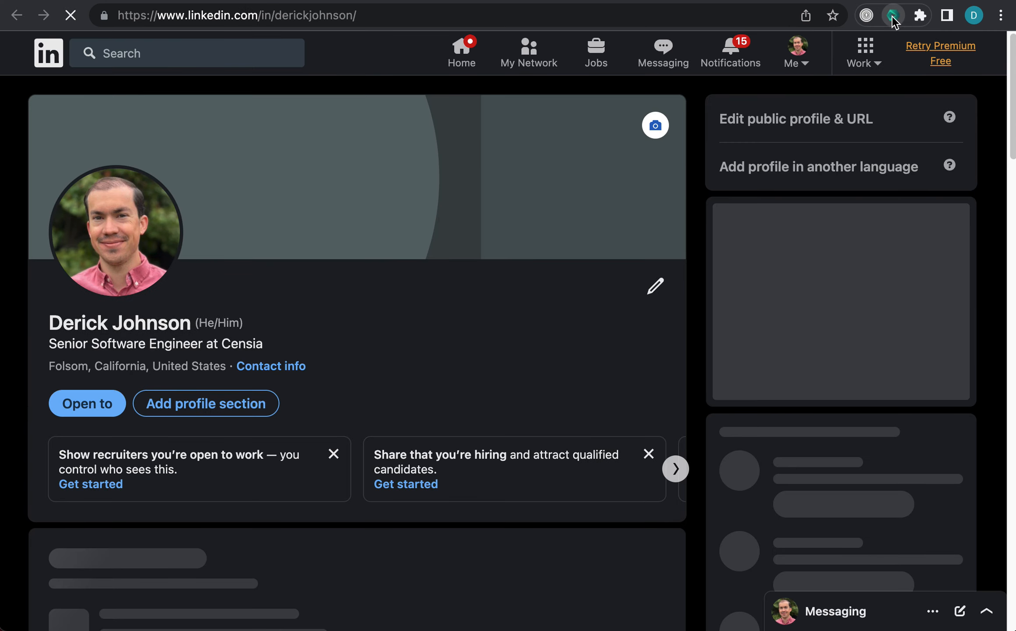
{"action": "left_click", "coordinate": [893, 16]}
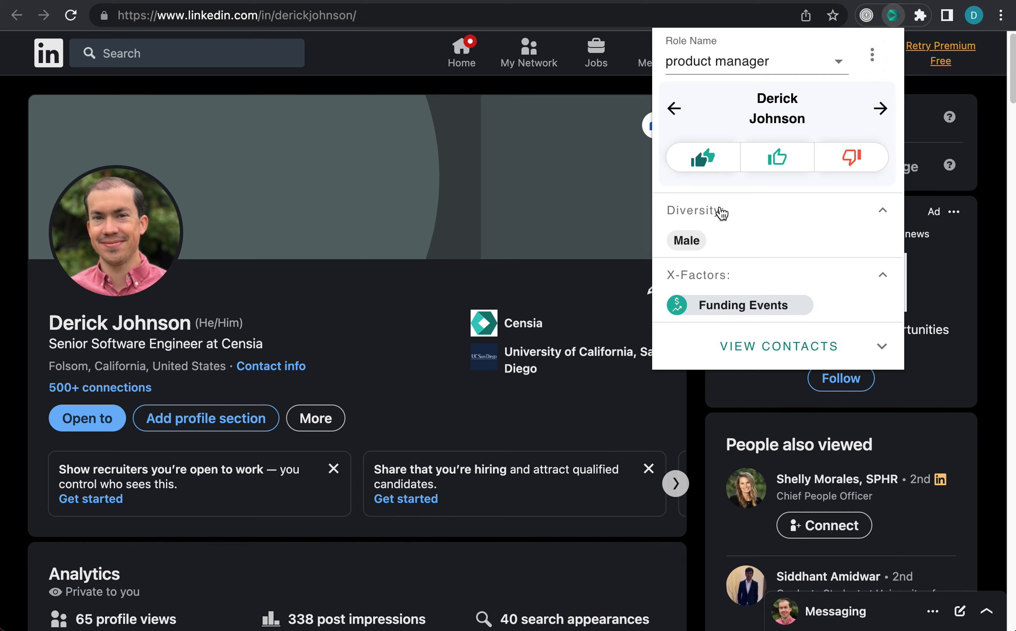
{"action": "left_click", "coordinate": [872, 55]}
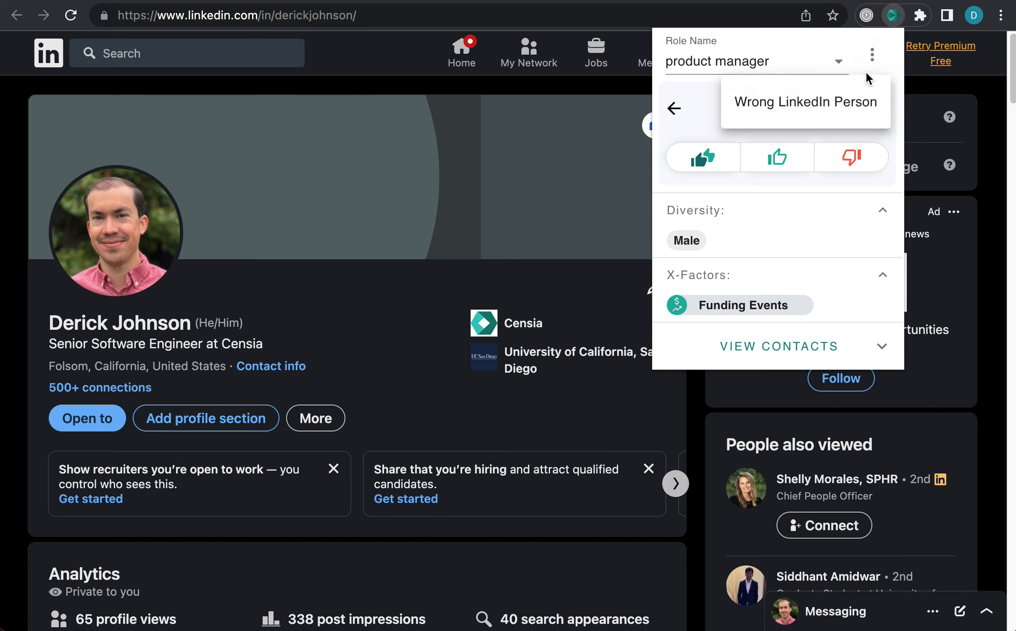
{"action": "left_click", "coordinate": [873, 53]}
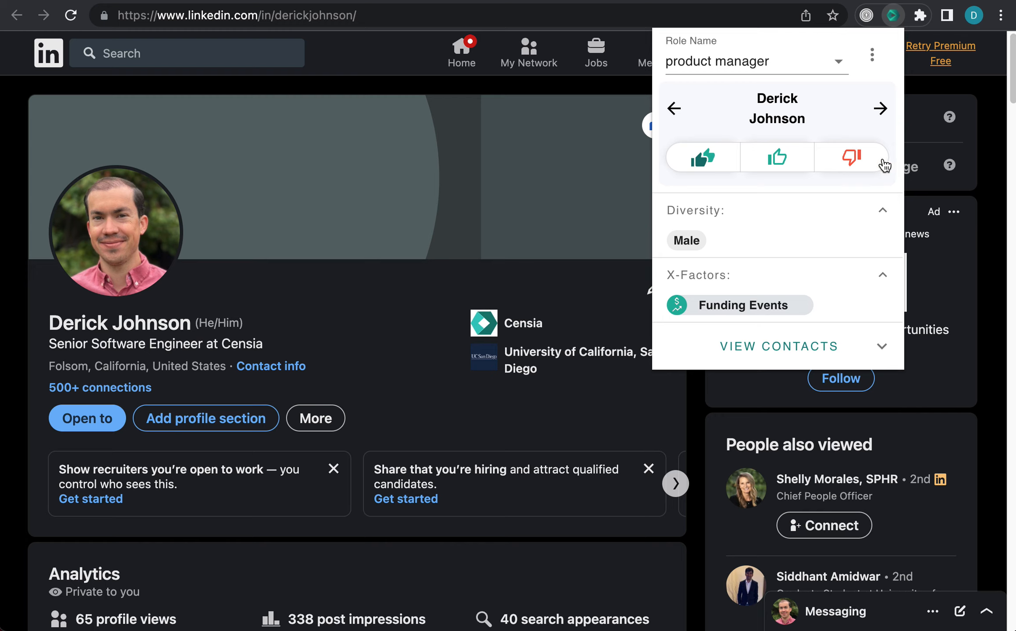
Advance through the next three product manager candidates' LinkedIn profiles using the Censia extension, leaving them unrated.
{"action": "left_click", "coordinate": [878, 118]}
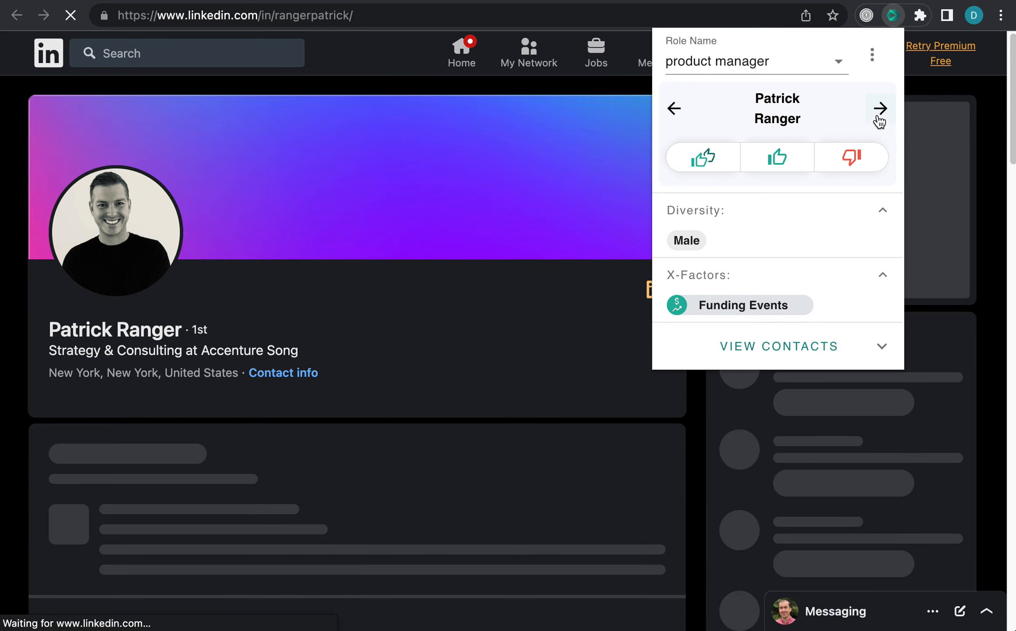
{"action": "left_click", "coordinate": [878, 115]}
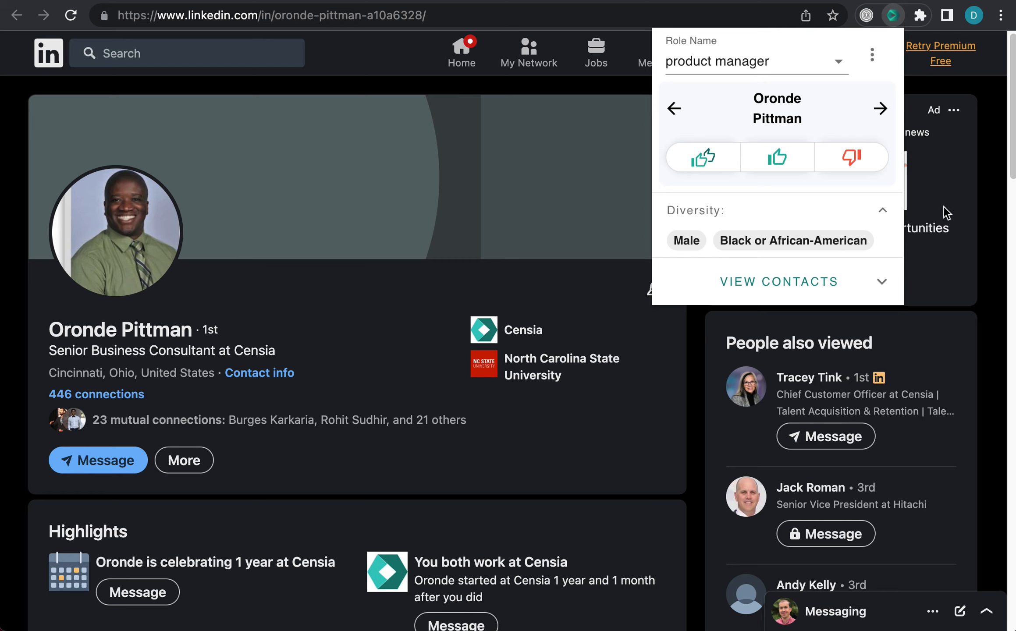
{"action": "left_click", "coordinate": [889, 108]}
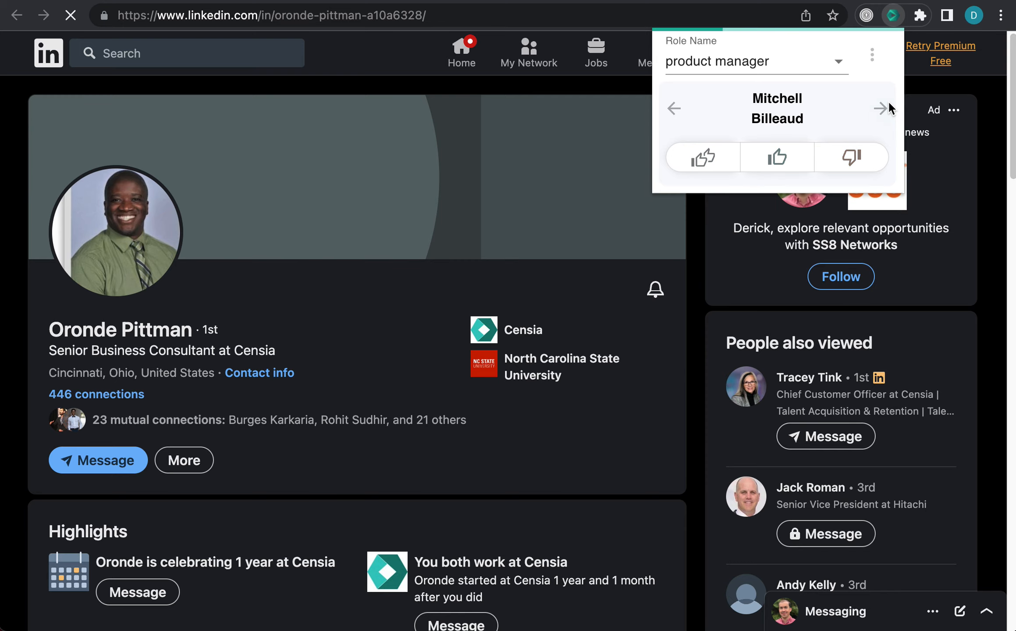